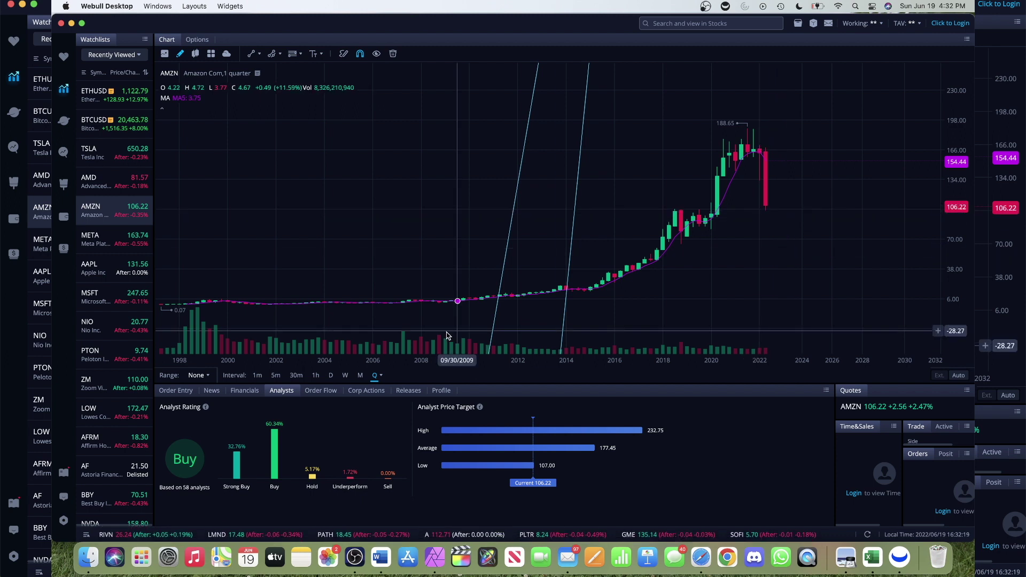
- Load META from Recently Viewed to show its quarterly chart with the 245.82 level
{"action": "left_click", "coordinate": [117, 243]}
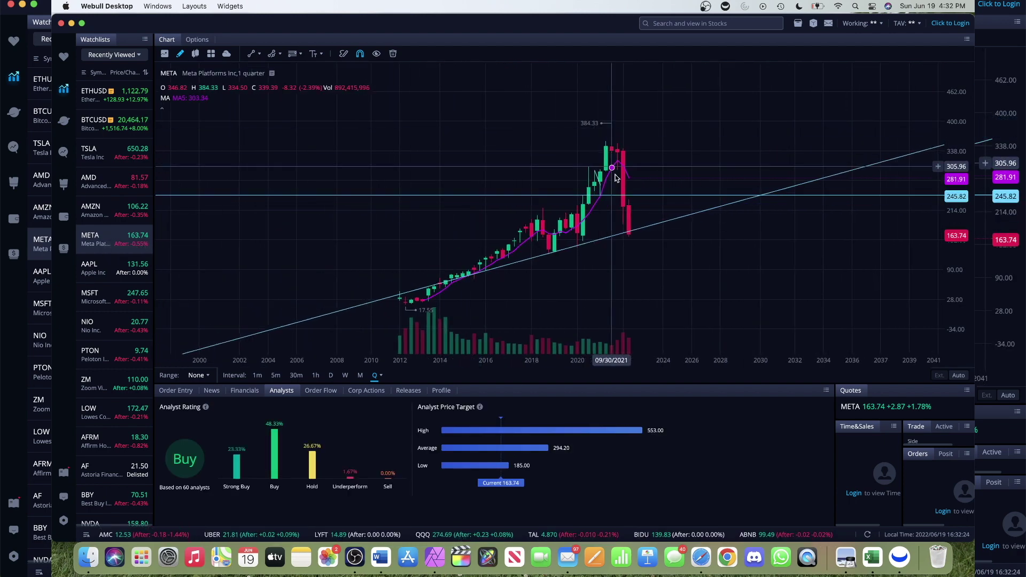
- Pan and zoom Tesla's chart to view its Fibonacci levels, then switch to weekly BTCUSD
{"action": "left_click", "coordinate": [115, 152]}
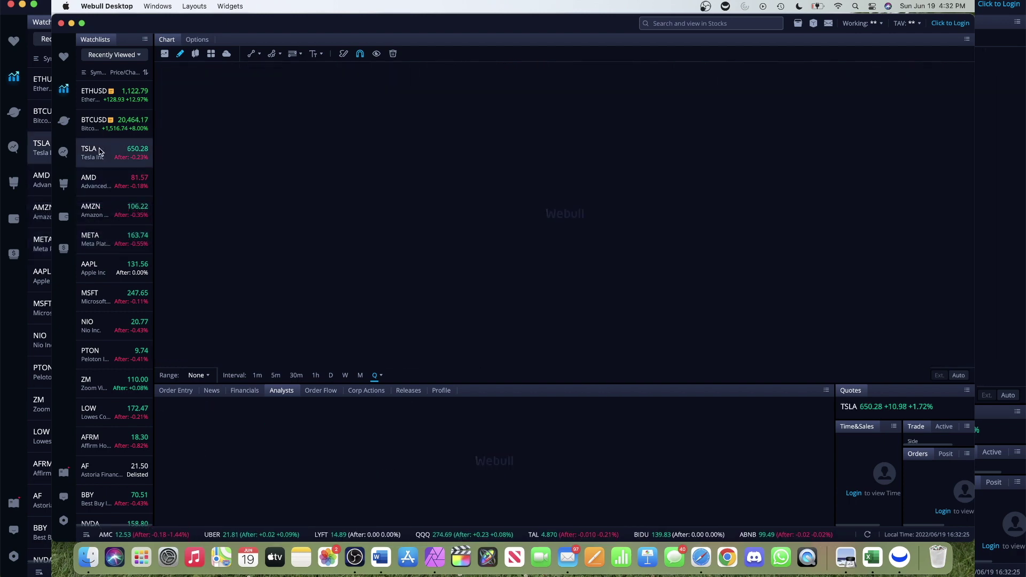
{"action": "left_click_drag", "start_coordinate": [313, 182], "coordinate": [414, 176]}
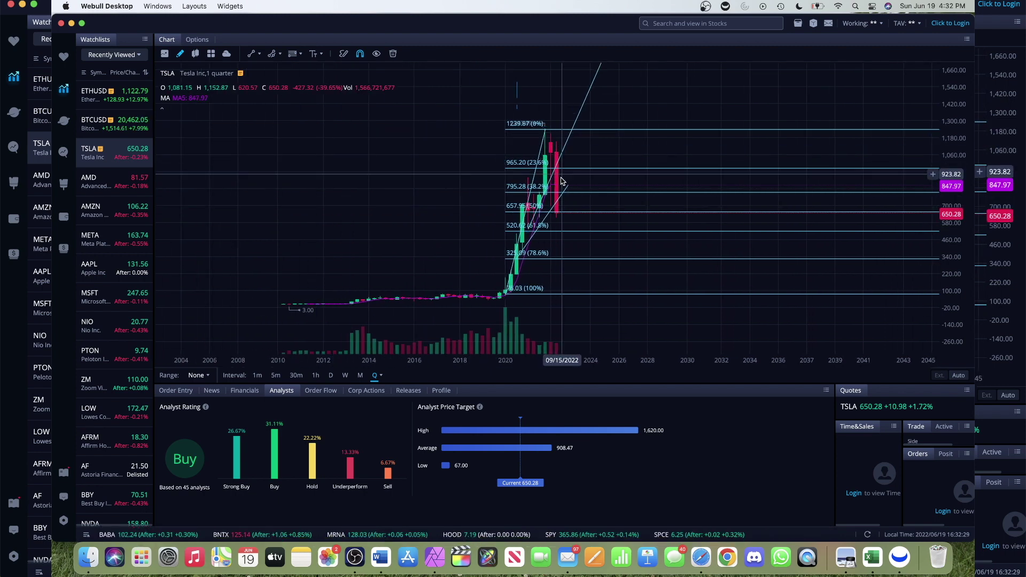
{"action": "scroll", "coordinate": [544, 253], "scroll_direction": "up", "scroll_amount": 2}
{"action": "scroll", "coordinate": [544, 253], "scroll_direction": "up", "scroll_amount": 3}
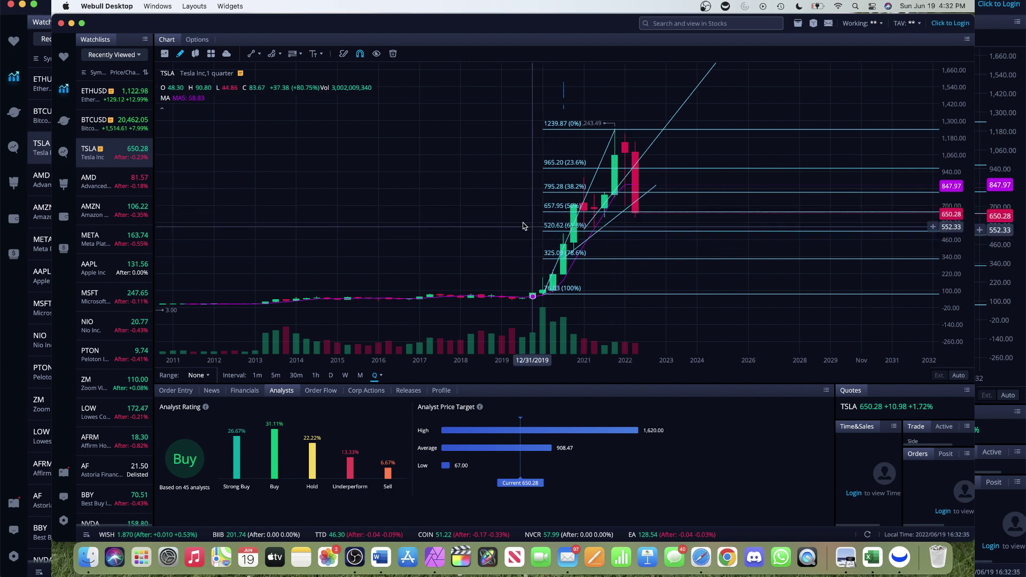
{"action": "left_click", "coordinate": [94, 128]}
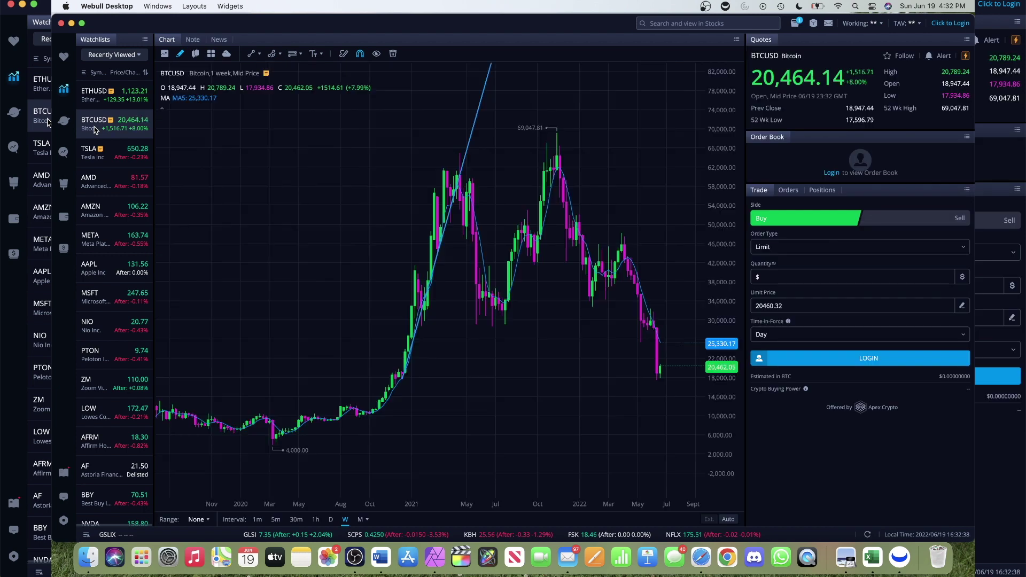
{"action": "scroll", "coordinate": [417, 374], "scroll_direction": "right", "scroll_amount": 2}
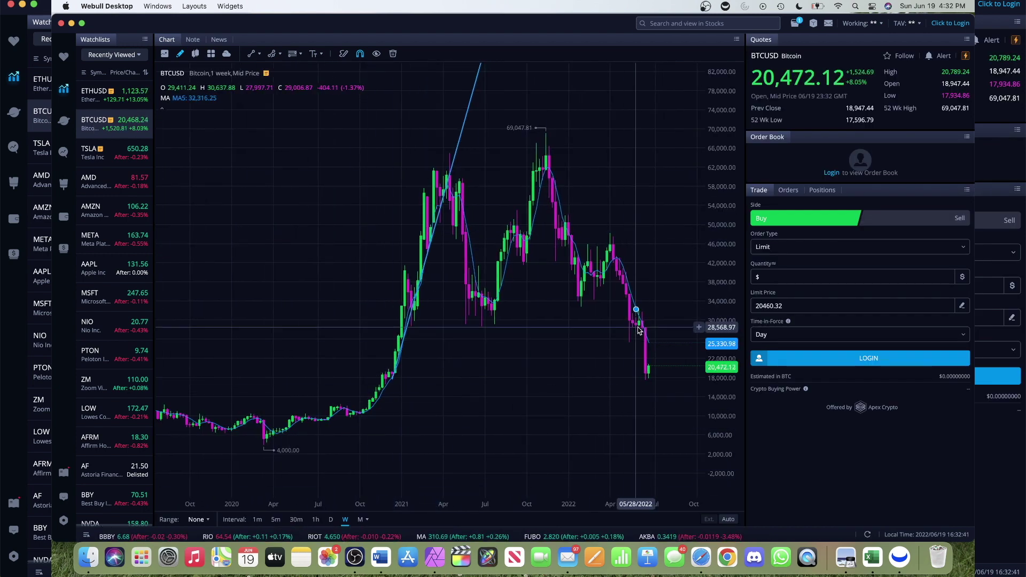
{"action": "left_click", "coordinate": [331, 520]}
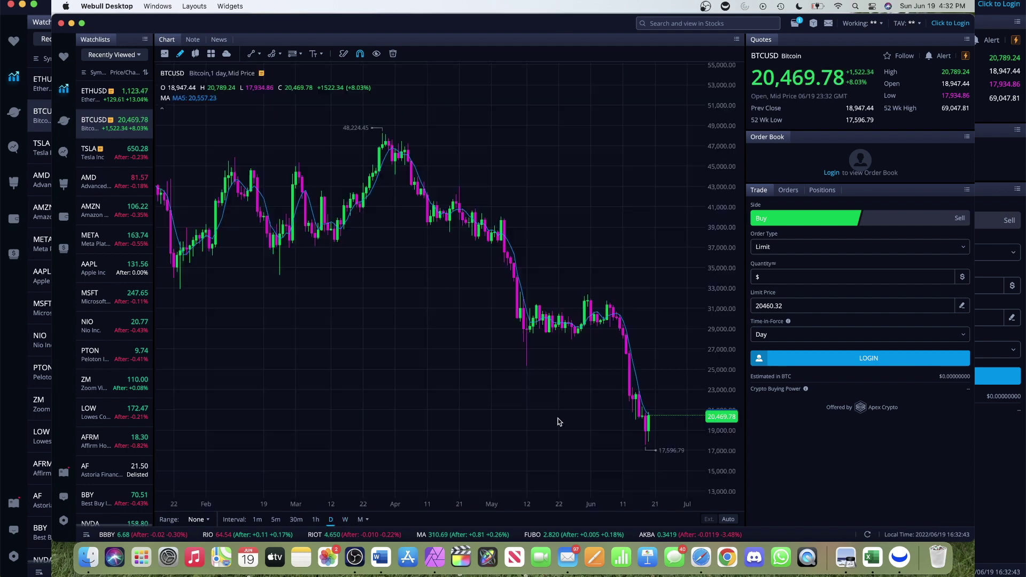
{"action": "scroll", "coordinate": [559, 422], "scroll_direction": "right", "scroll_amount": 6}
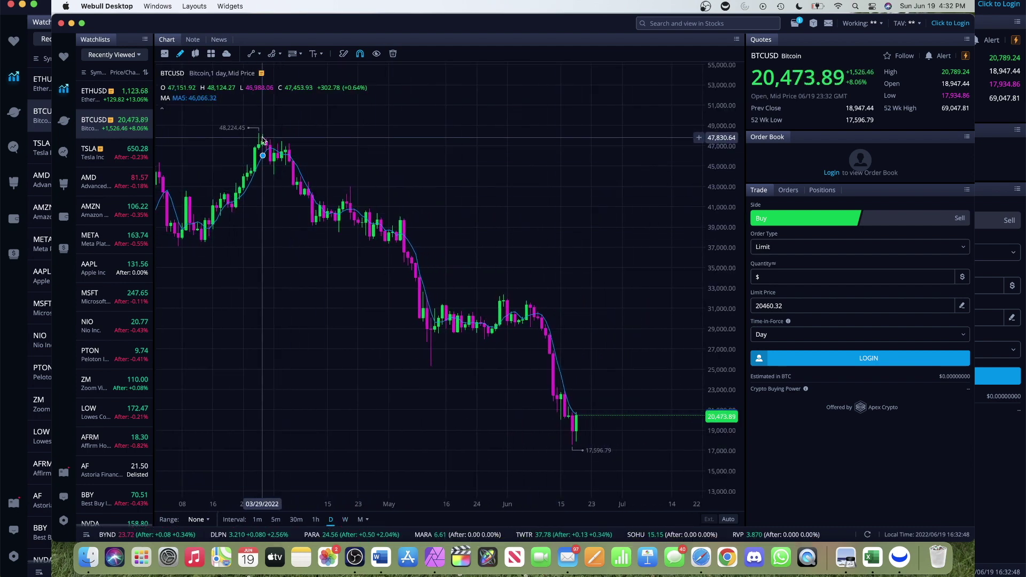
{"action": "scroll", "coordinate": [545, 417], "scroll_direction": "right", "scroll_amount": 4}
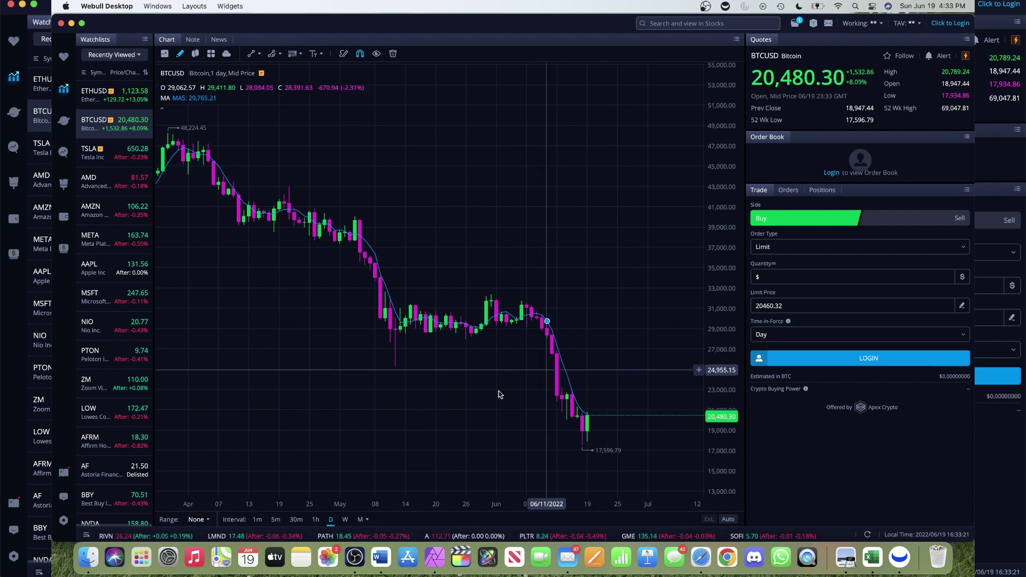
{"action": "left_click", "coordinate": [345, 520]}
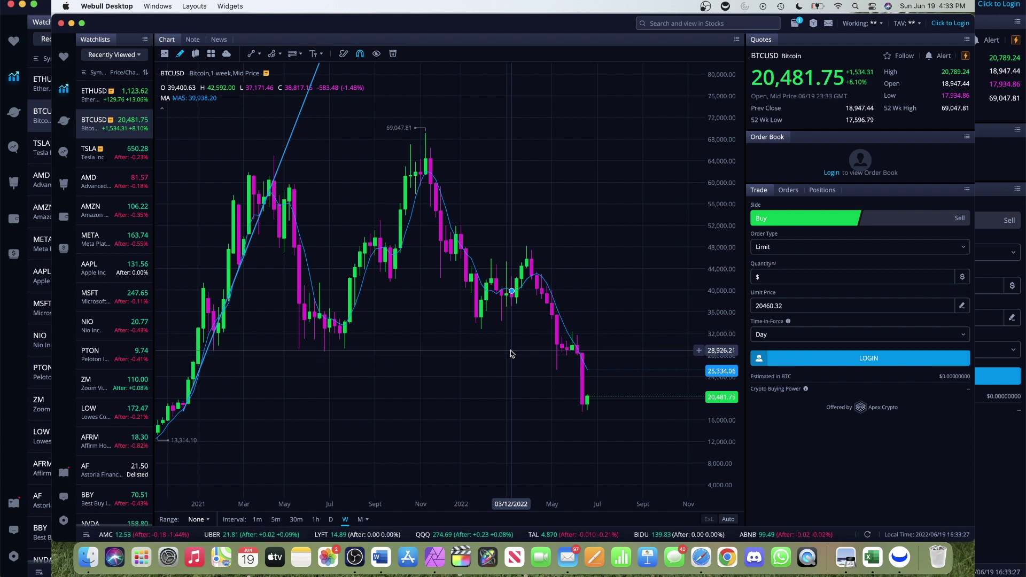
- Look over the chart's right-click options and the Fibonacci drawing choices
{"action": "right_click", "coordinate": [486, 364]}
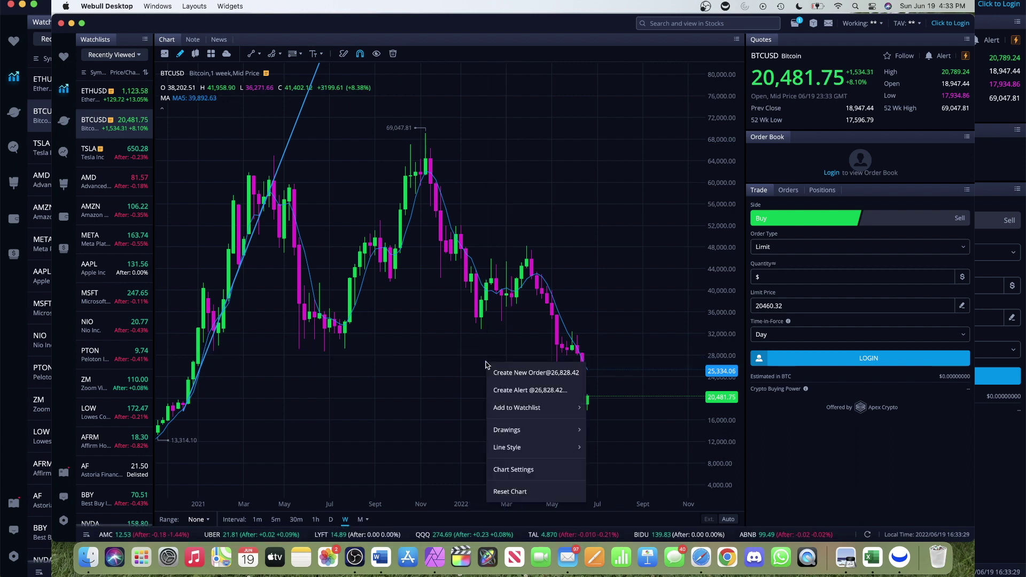
{"action": "left_click", "coordinate": [487, 364]}
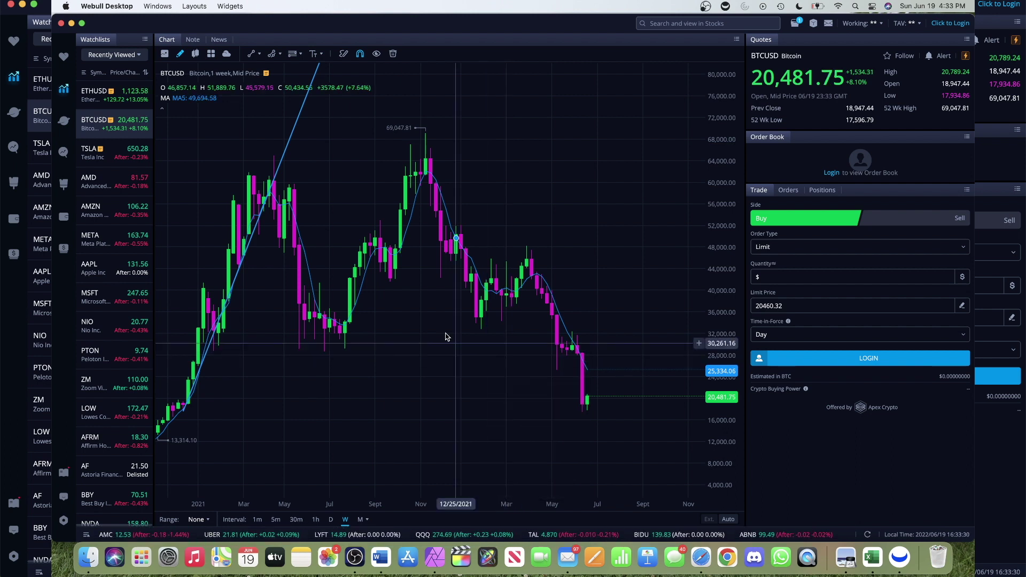
{"action": "left_click", "coordinate": [302, 54]}
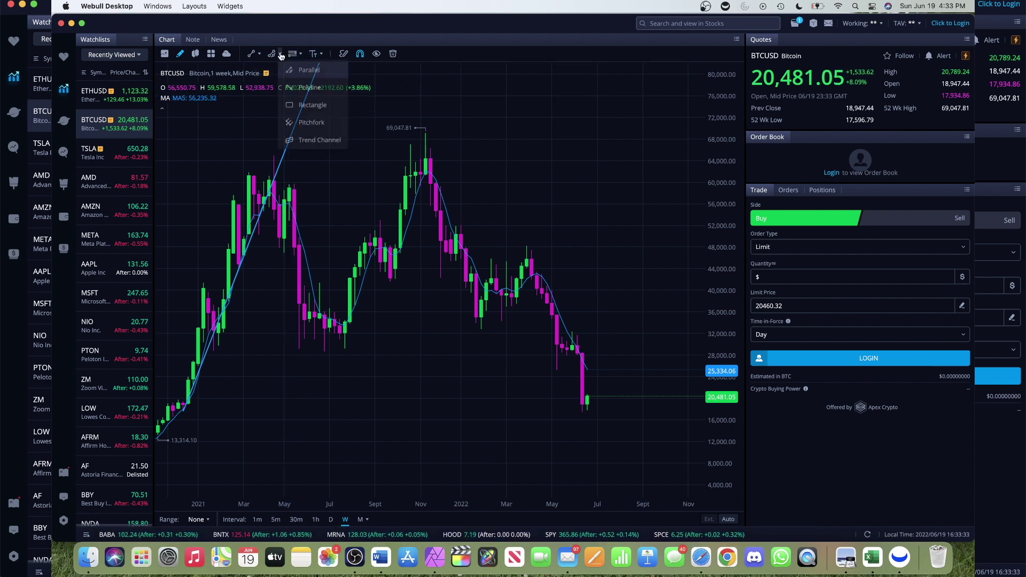
- Draw a horizontal support line at about 28,450 on the weekly Bitcoin chart
{"action": "left_click", "coordinate": [258, 55]}
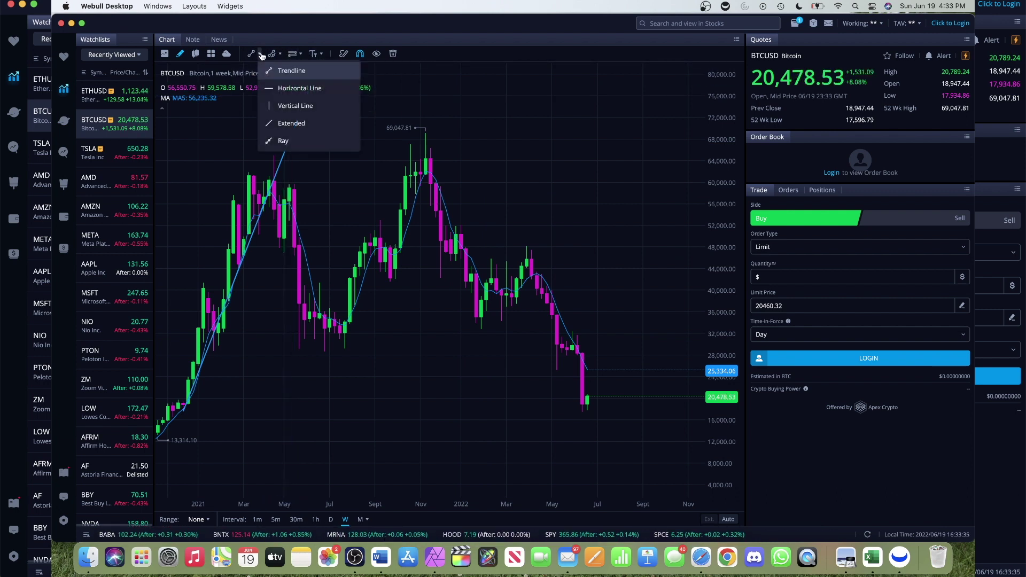
{"action": "left_click", "coordinate": [292, 88]}
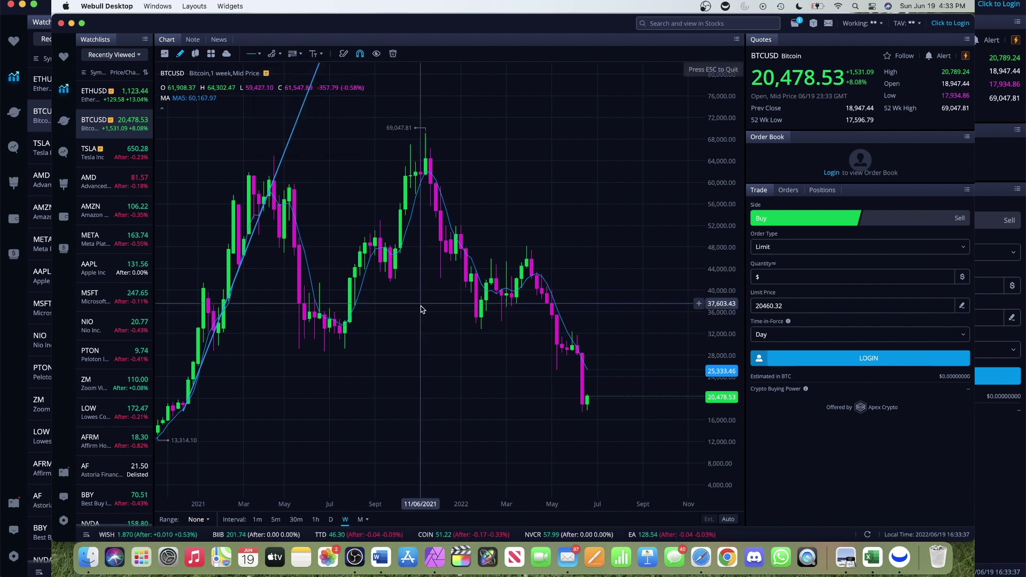
{"action": "left_click", "coordinate": [436, 352]}
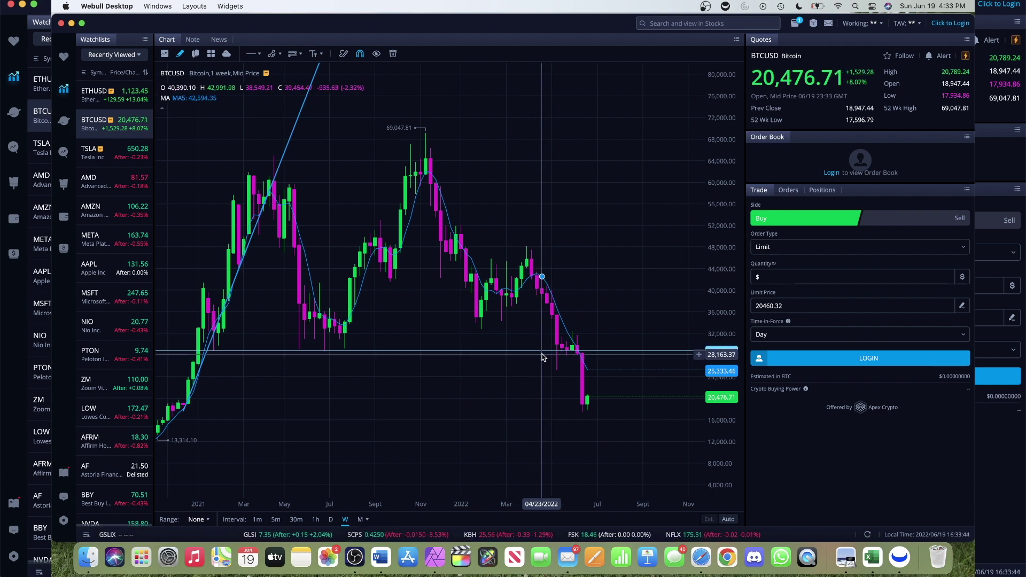
{"action": "scroll", "coordinate": [542, 354], "scroll_direction": "up", "scroll_amount": 3}
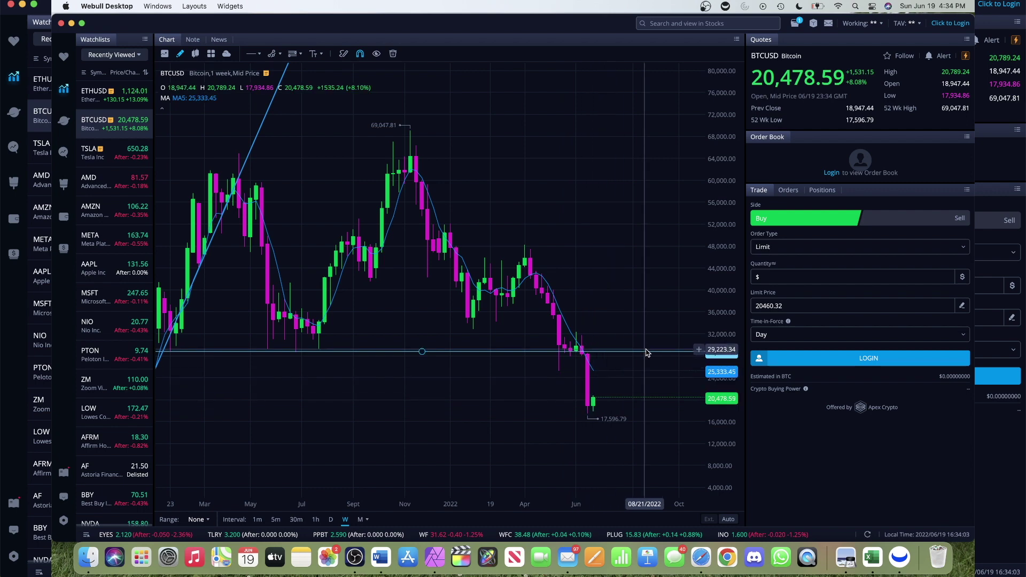
- Switch to ETHUSD and zoom through its Fibonacci levels from 4,345.26 down to 868.39
{"action": "left_click", "coordinate": [94, 95]}
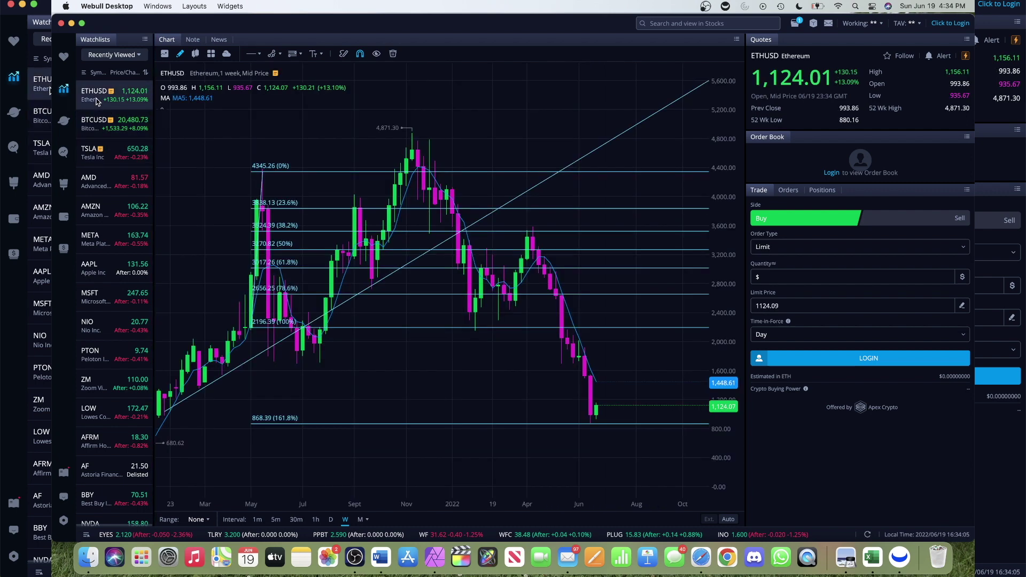
{"action": "scroll", "coordinate": [309, 269], "scroll_direction": "down", "scroll_amount": 3}
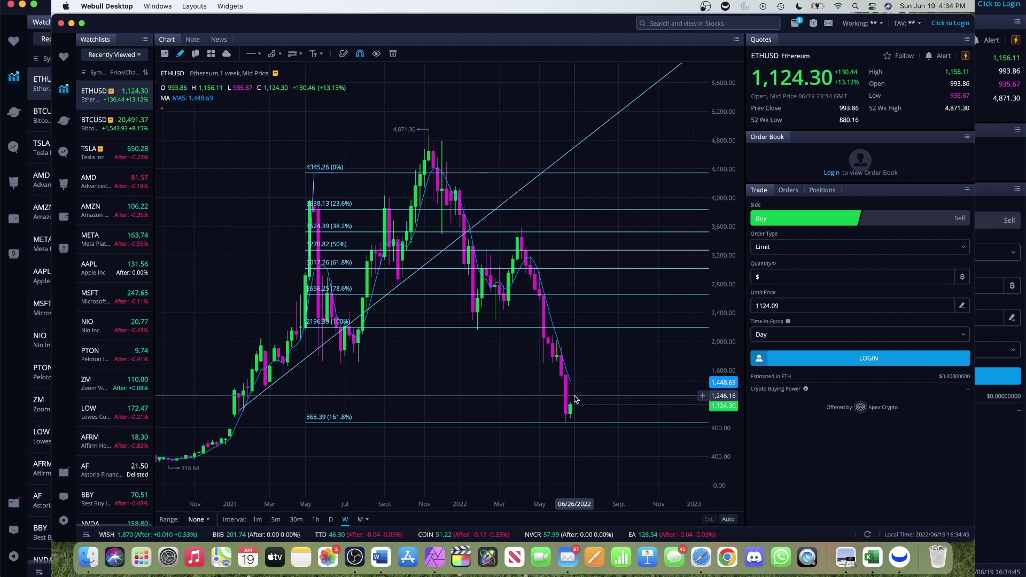
{"action": "scroll", "coordinate": [562, 411], "scroll_direction": "up", "scroll_amount": 5}
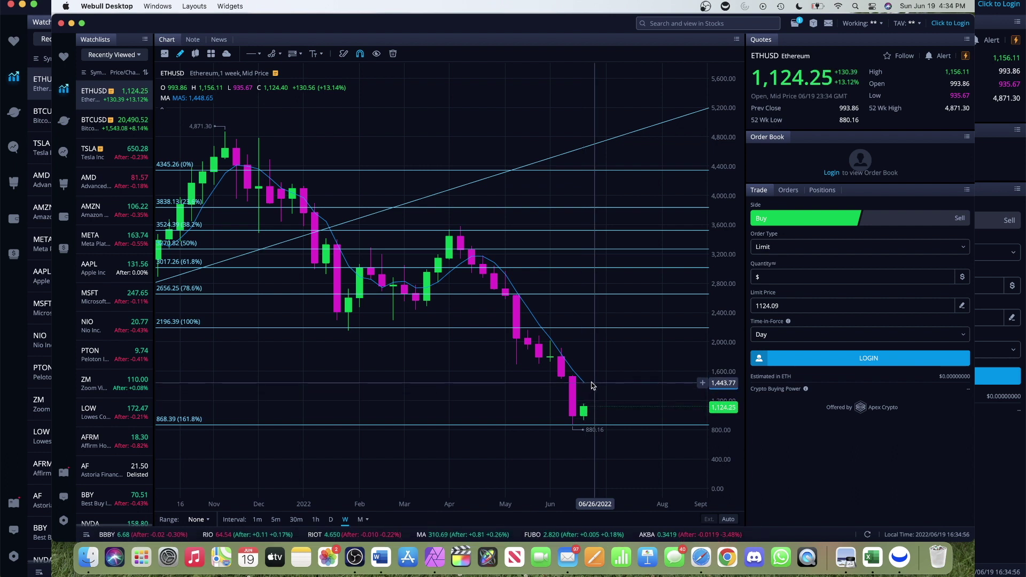
{"action": "scroll", "coordinate": [591, 385], "scroll_direction": "down", "scroll_amount": 1}
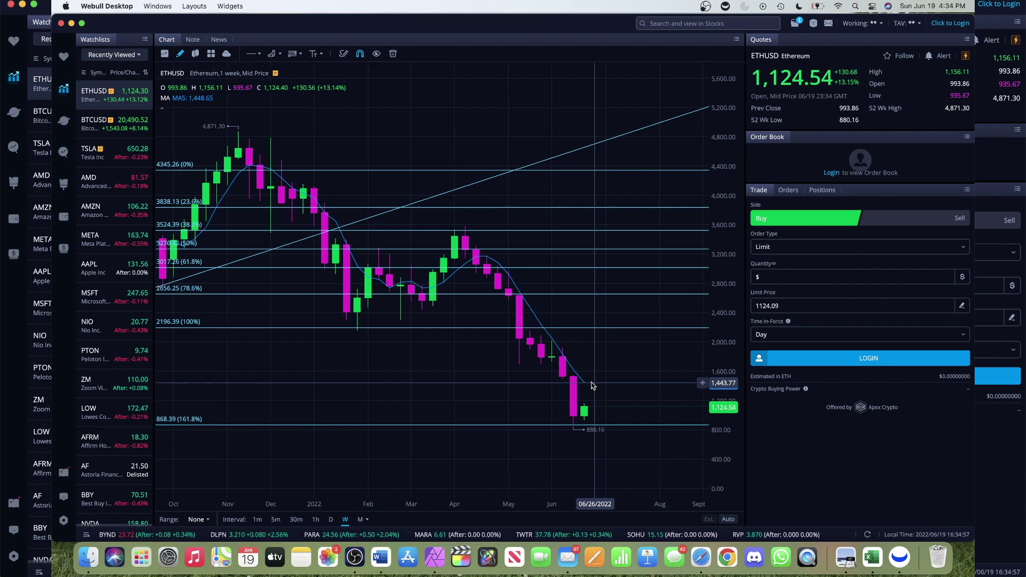
{"action": "scroll", "coordinate": [592, 385], "scroll_direction": "down", "scroll_amount": 5}
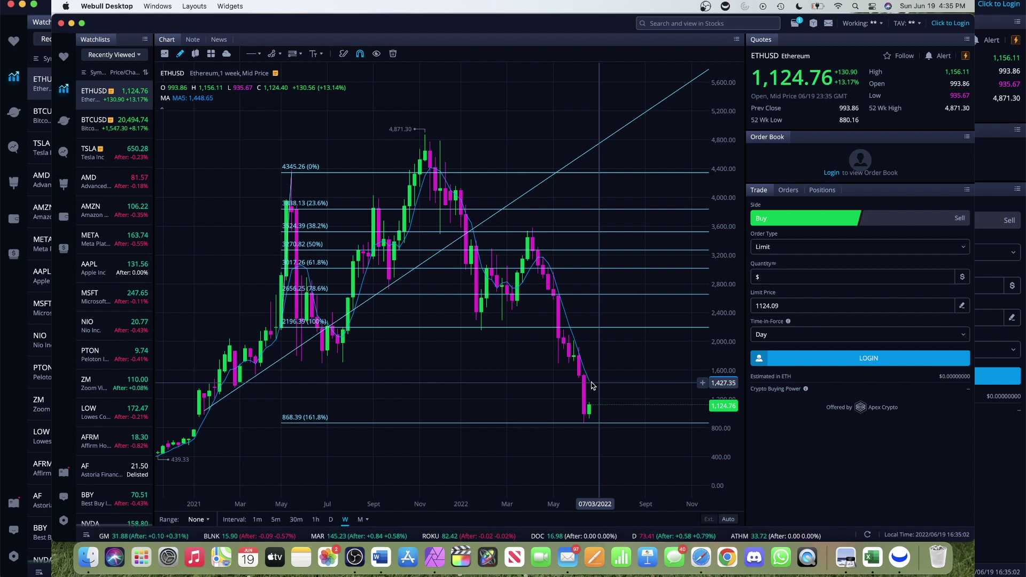
{"action": "scroll", "coordinate": [596, 405], "scroll_direction": "down", "scroll_amount": 3}
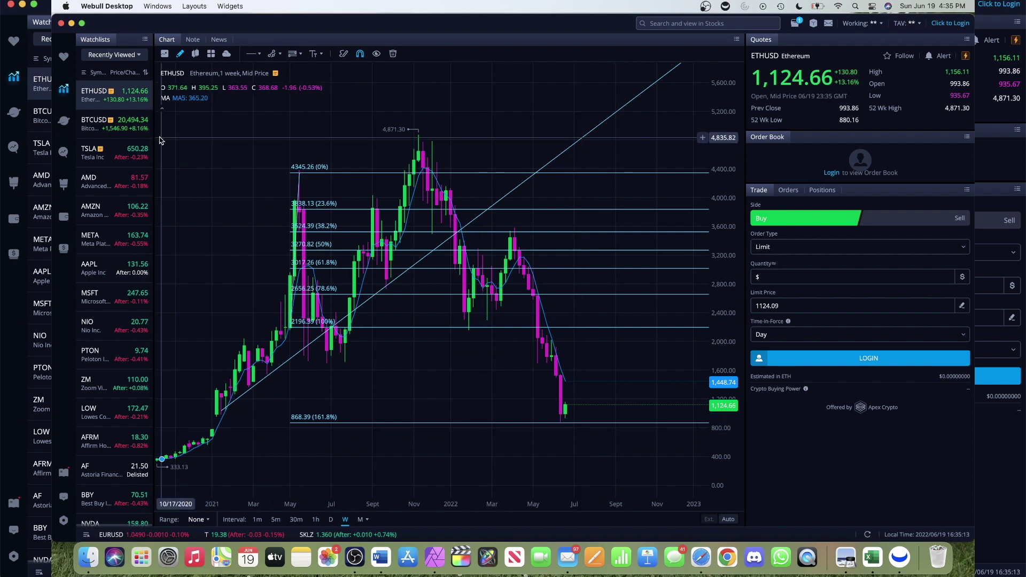
- Switch to BTCUSD and zoom its weekly chart, then return to the Ethereum chart
{"action": "left_click", "coordinate": [107, 124]}
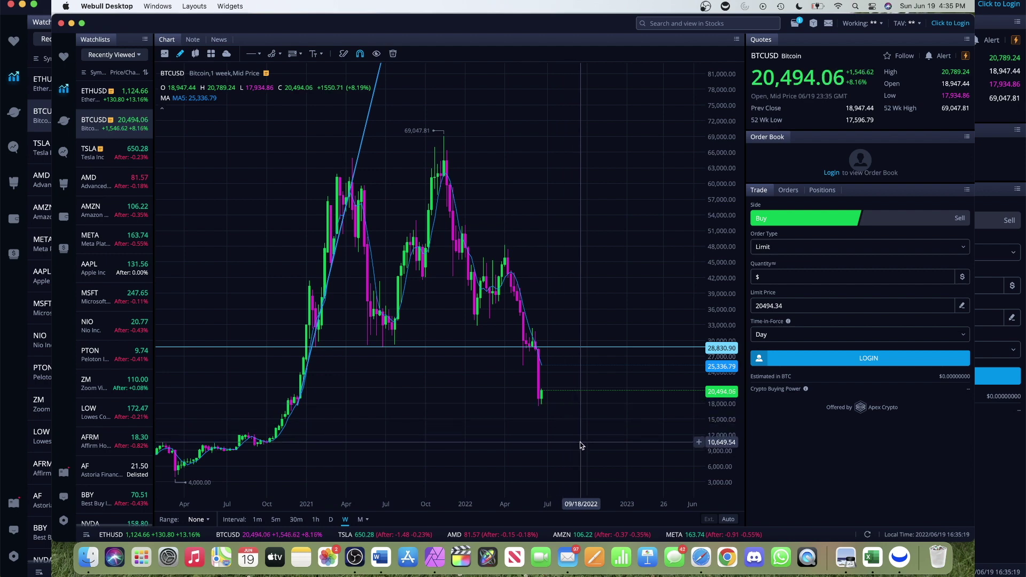
{"action": "scroll", "coordinate": [573, 399], "scroll_direction": "down", "scroll_amount": 3}
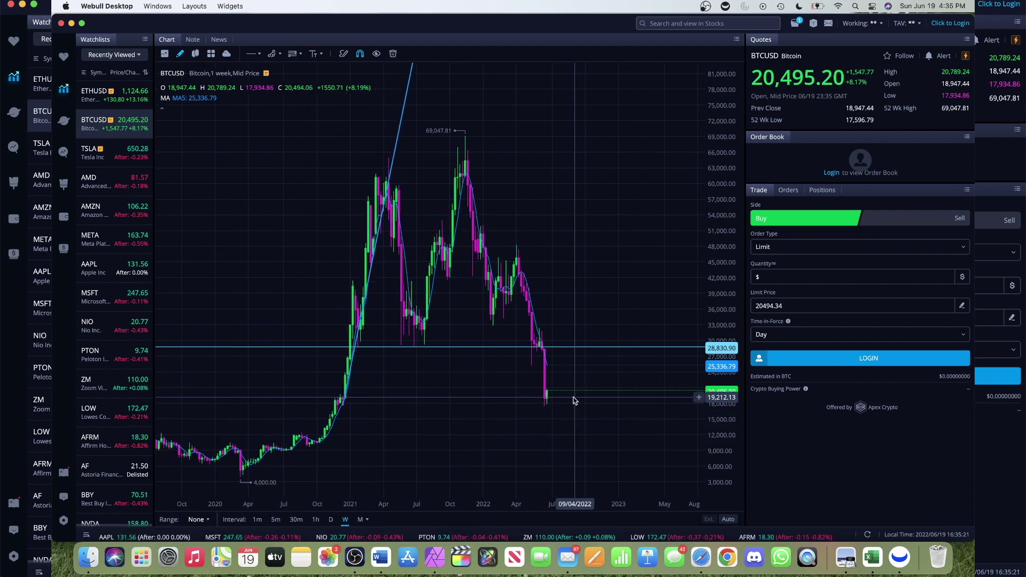
{"action": "scroll", "coordinate": [574, 401], "scroll_direction": "up", "scroll_amount": 5}
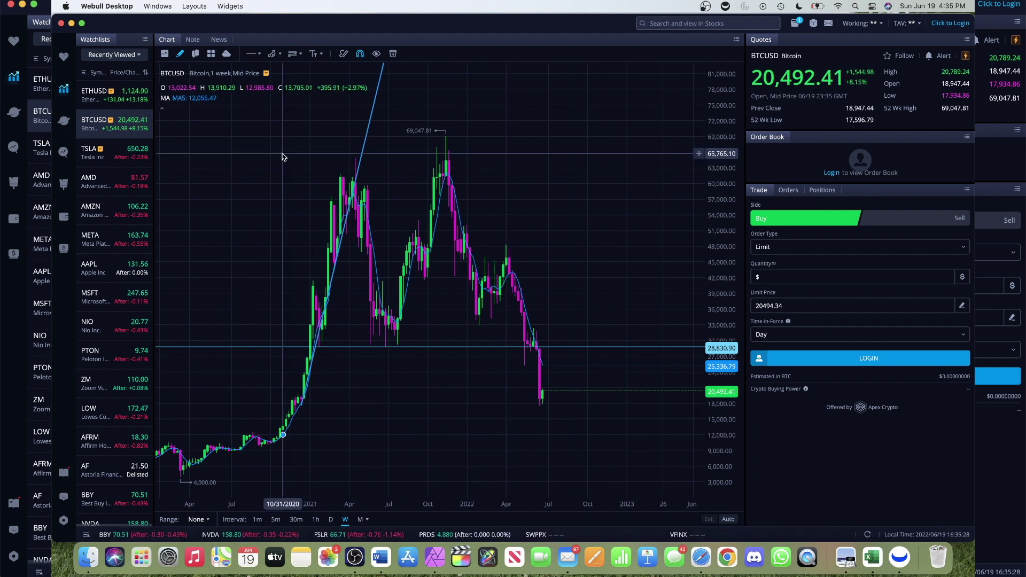
{"action": "left_click", "coordinate": [93, 96]}
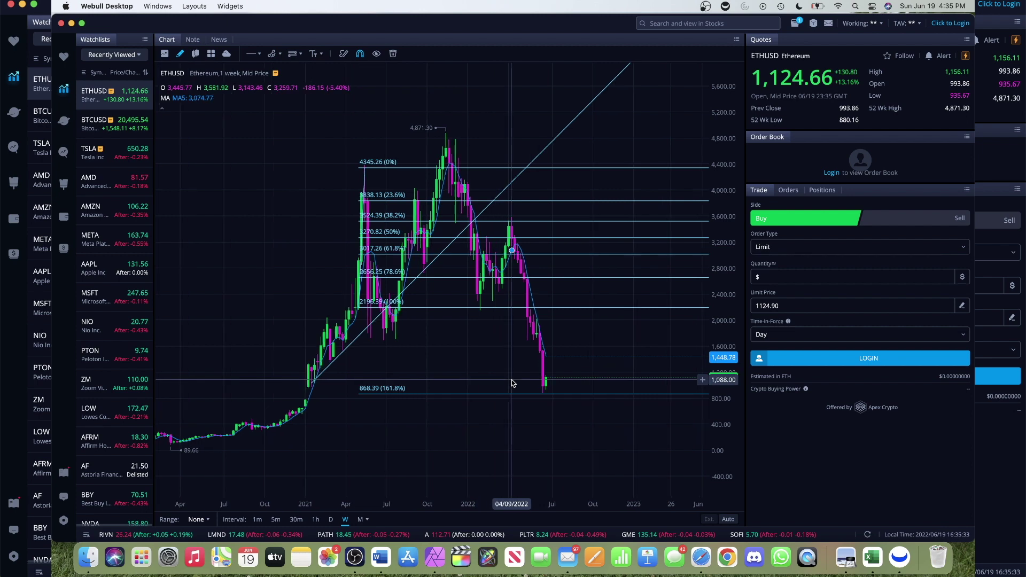
- Zoom into the Ethereum chart, then go back to weekly Bitcoin below its 28,830.90 level
{"action": "scroll", "coordinate": [481, 380], "scroll_direction": "up", "scroll_amount": 5}
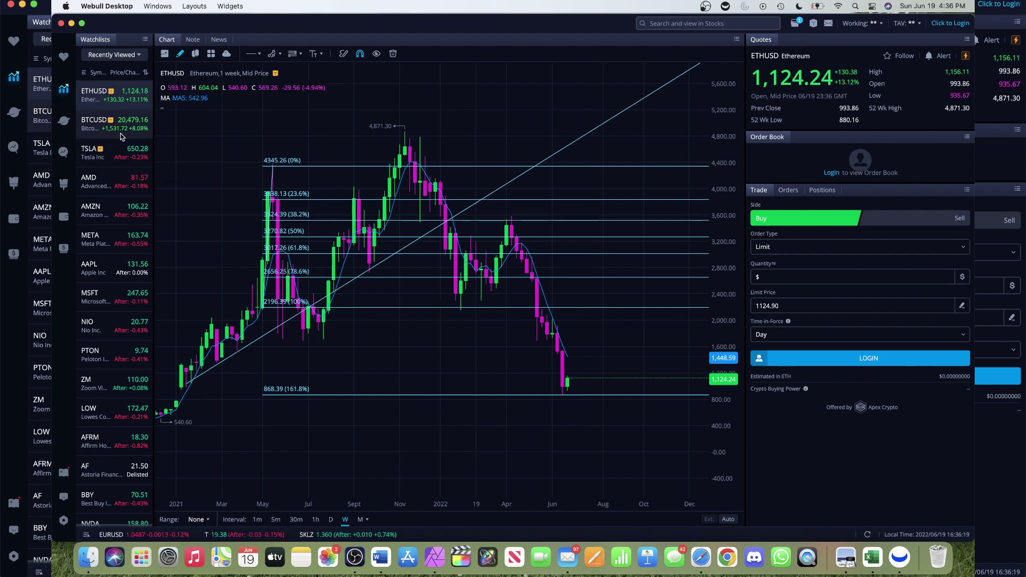
{"action": "left_click", "coordinate": [93, 122]}
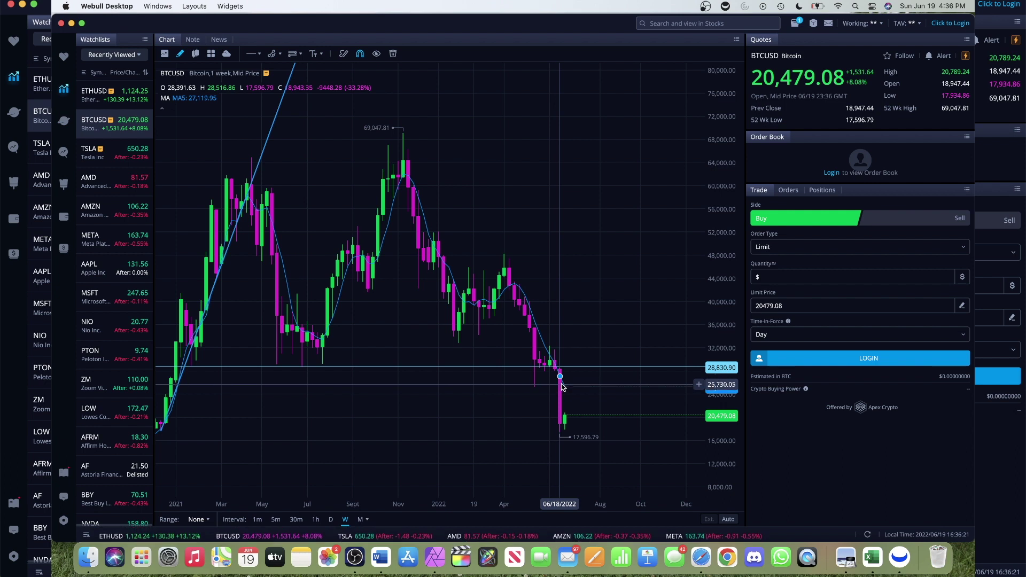